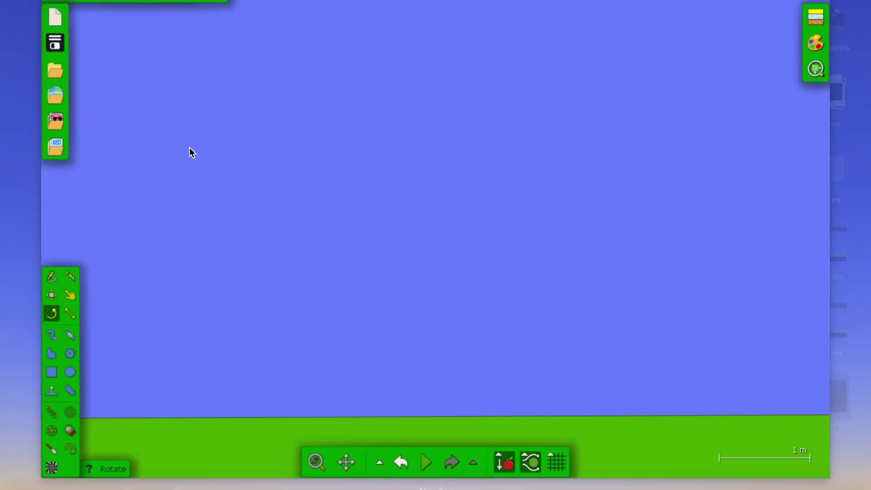
Step: Create a blank scene with the Default palette, showing blue sky over green ground
{"action": "left_click", "coordinate": [13, 18]}
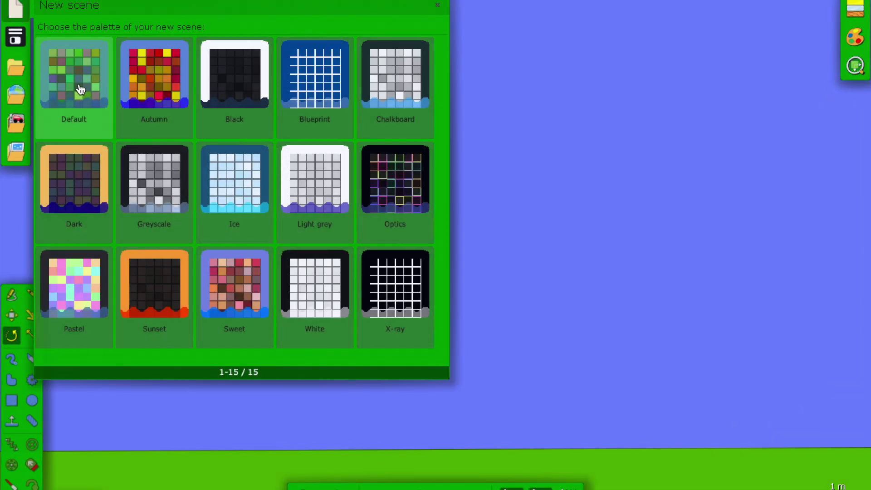
{"action": "left_click", "coordinate": [78, 88]}
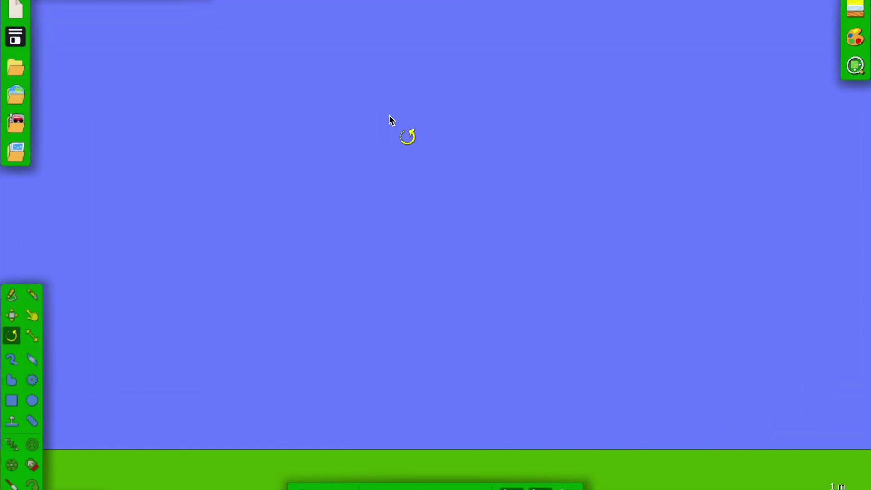
Step: Draw a 0.4 × 1.6 m box in mid-air, test-run it, then undo back to upright
{"action": "left_click", "coordinate": [11, 400]}
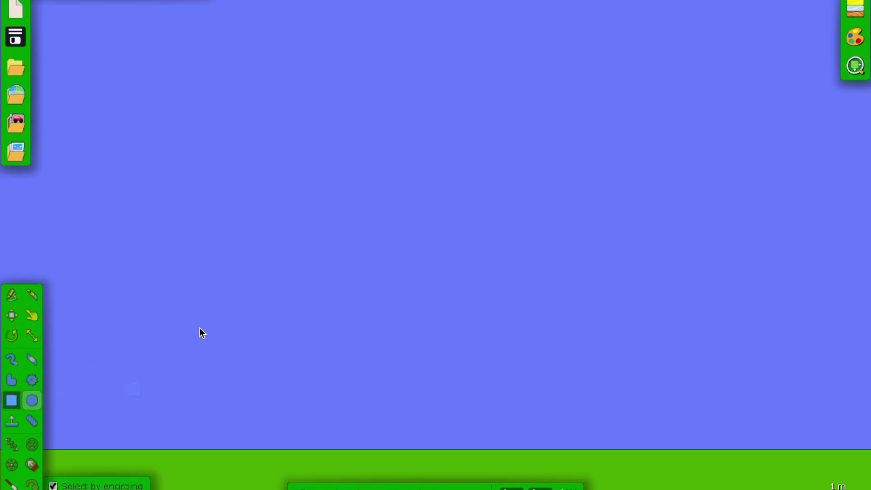
{"action": "left_click_drag", "start_coordinate": [391, 205], "coordinate": [375, 190]}
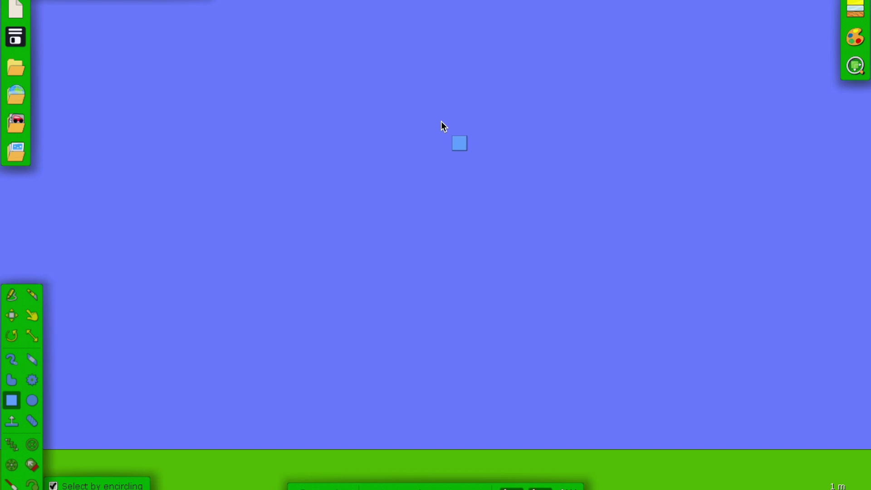
{"action": "left_click_drag", "start_coordinate": [441, 122], "coordinate": [415, 334]}
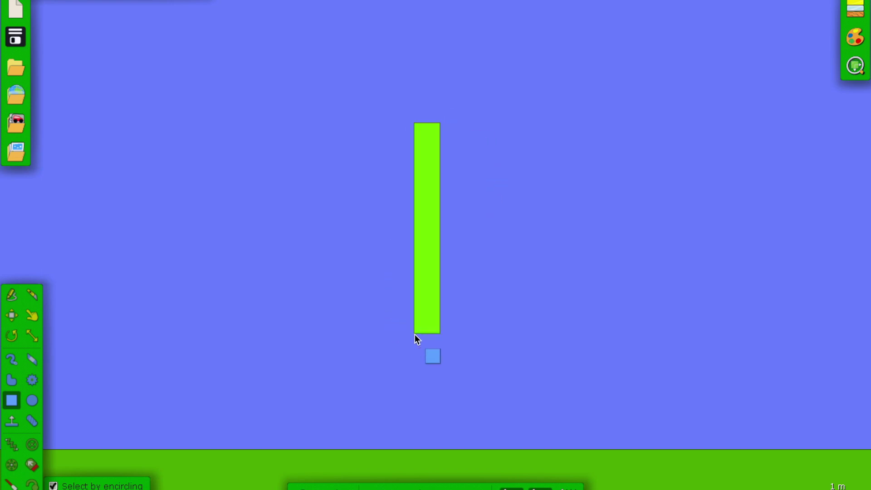
{"action": "key", "text": "space"}
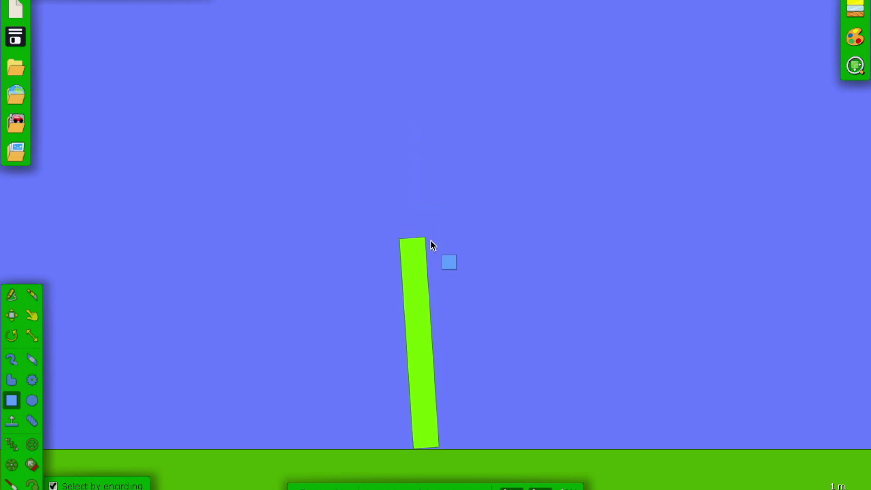
{"action": "key", "text": "ctrl+z"}
Step: Add a centre axle to the tall box through Geometry actions
{"action": "right_click", "coordinate": [429, 222]}
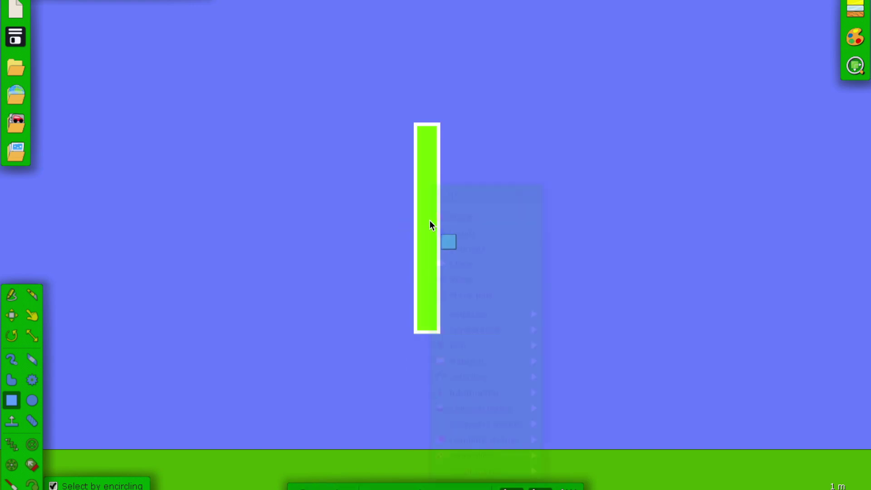
{"action": "mouse_move", "coordinate": [451, 402]}
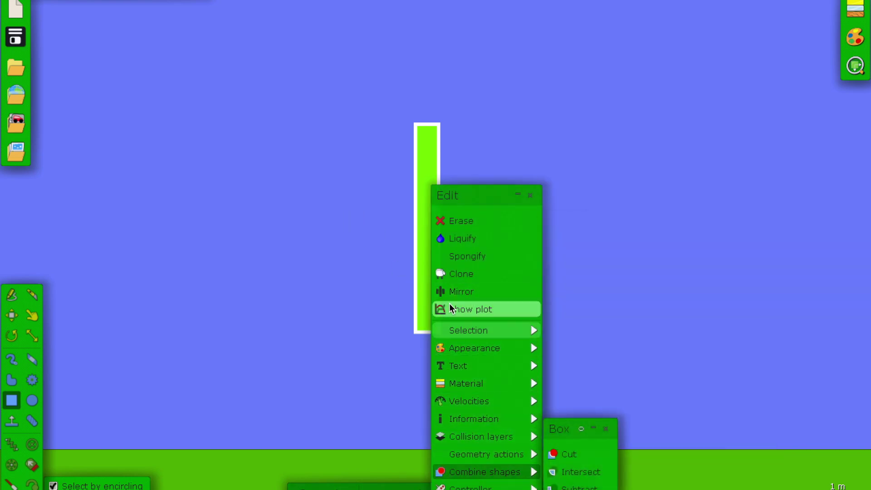
{"action": "mouse_move", "coordinate": [458, 451]}
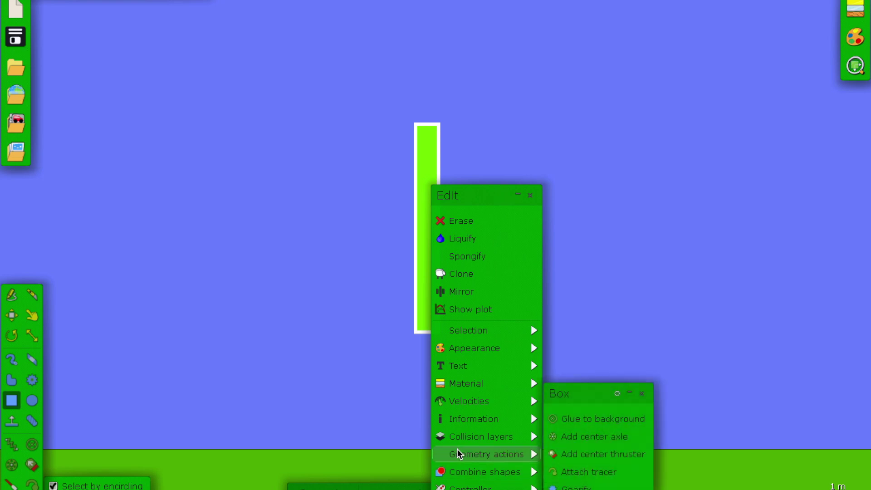
{"action": "left_click", "coordinate": [556, 436]}
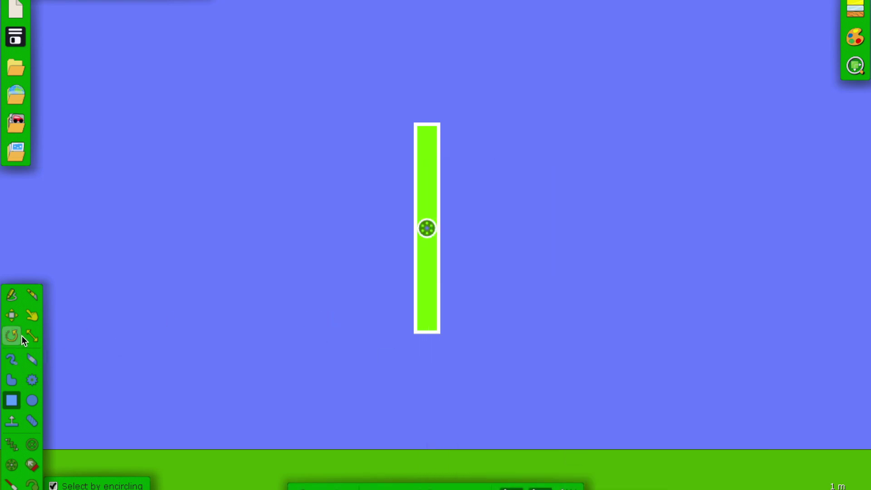
Step: Swing the bar around its axle with the Drag tool, then select the axle
{"action": "left_click", "coordinate": [32, 314]}
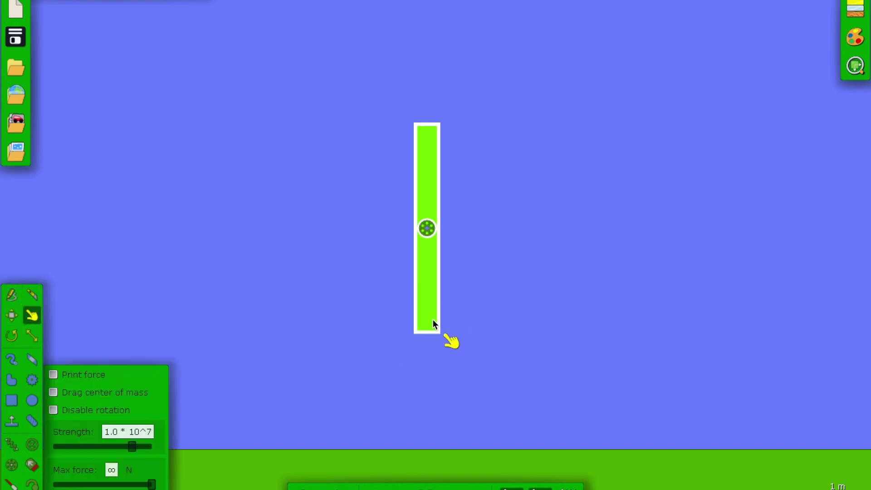
{"action": "left_click_drag", "start_coordinate": [432, 319], "coordinate": [214, 207]}
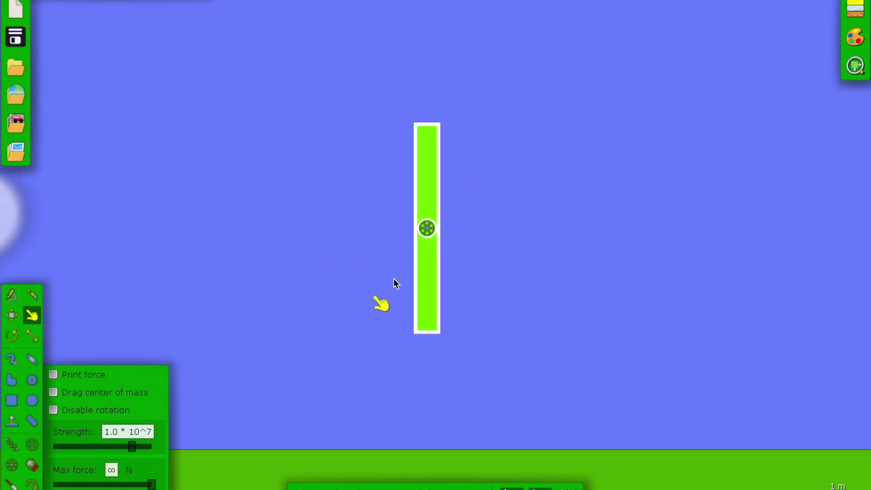
{"action": "left_click", "coordinate": [426, 267]}
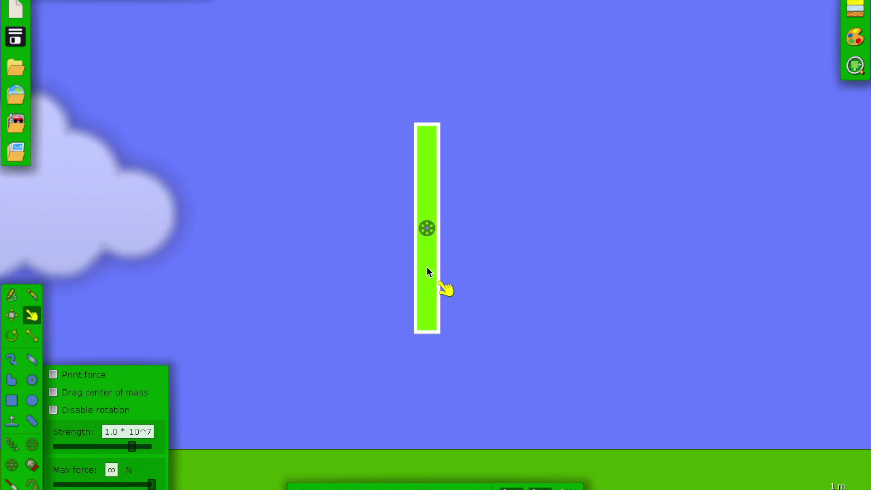
{"action": "left_click", "coordinate": [427, 228]}
Step: Enable the axle's motor at 15 rpm and drop its opacity (A) to 0
{"action": "right_click", "coordinate": [427, 231]}
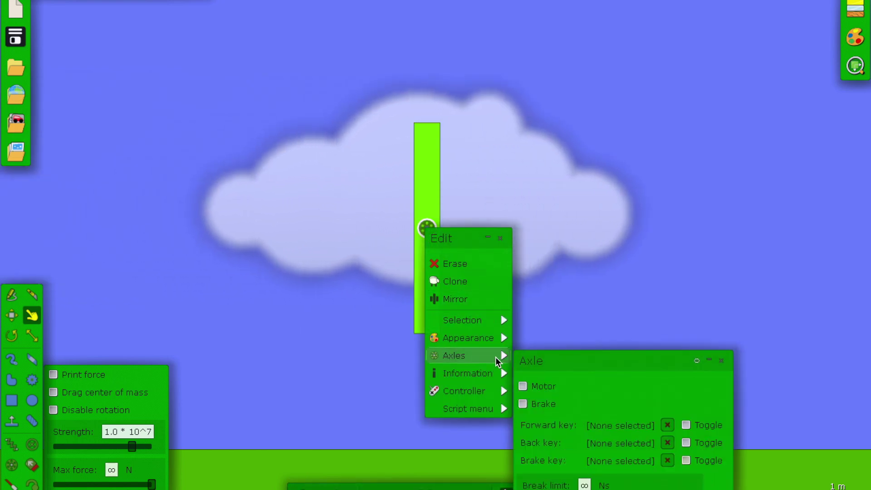
{"action": "left_click", "coordinate": [523, 386]}
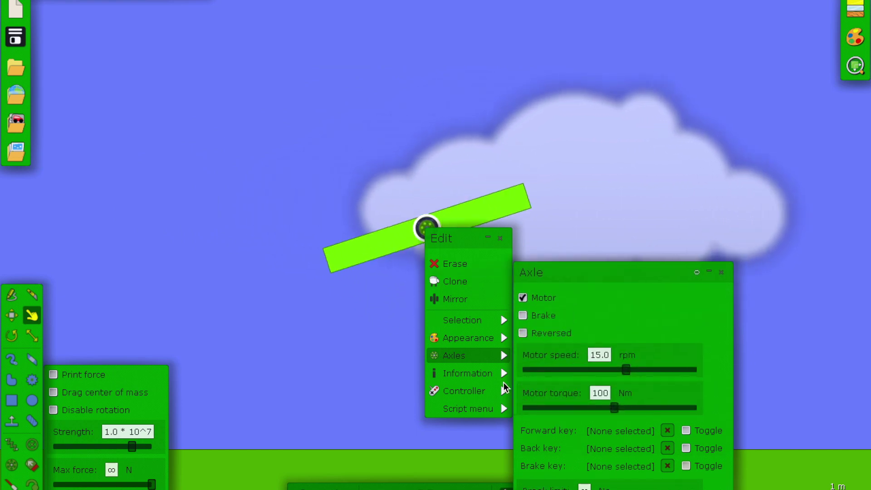
{"action": "mouse_move", "coordinate": [493, 347]}
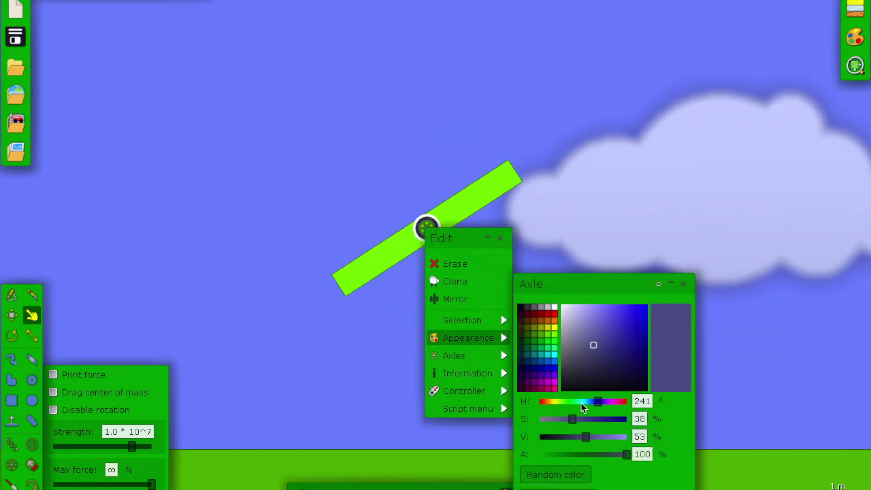
{"action": "left_click_drag", "start_coordinate": [626, 454], "coordinate": [474, 454]}
{"action": "left_click", "coordinate": [501, 239]}
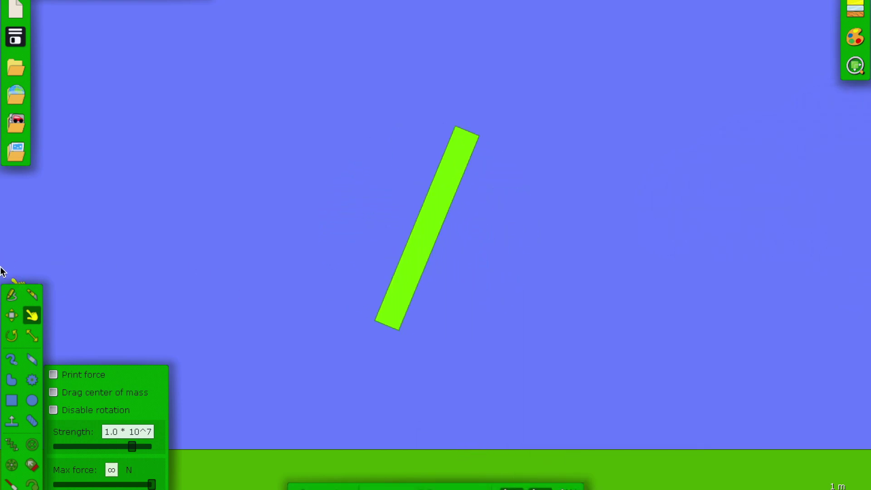
Step: Select the spinning bar with the Move tool and recolour it dark grey
{"action": "left_click", "coordinate": [11, 314]}
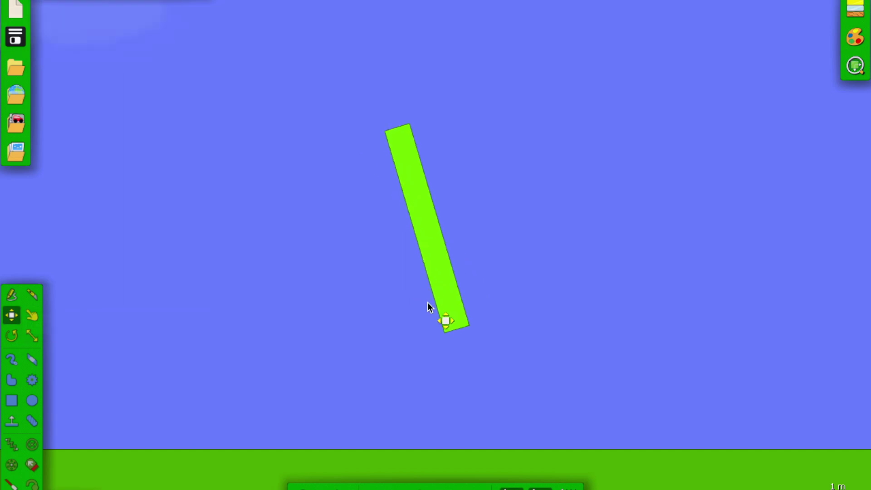
{"action": "left_click", "coordinate": [450, 316]}
{"action": "right_click", "coordinate": [450, 316]}
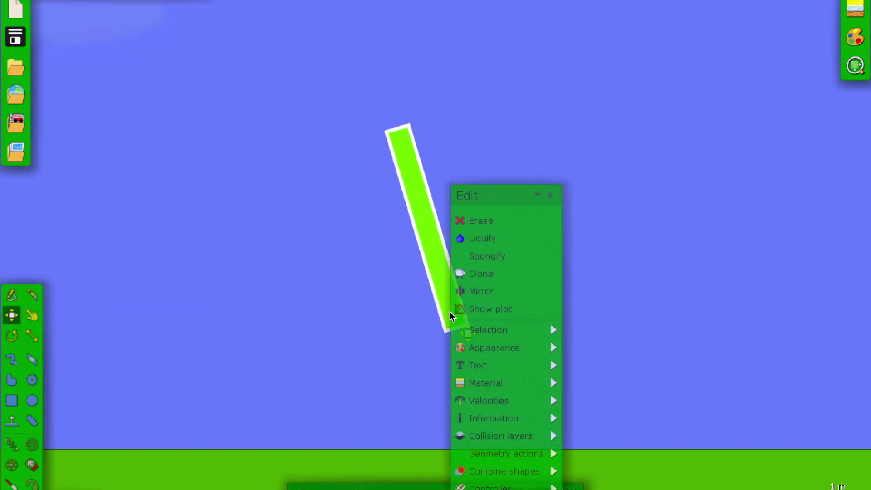
{"action": "mouse_move", "coordinate": [472, 349]}
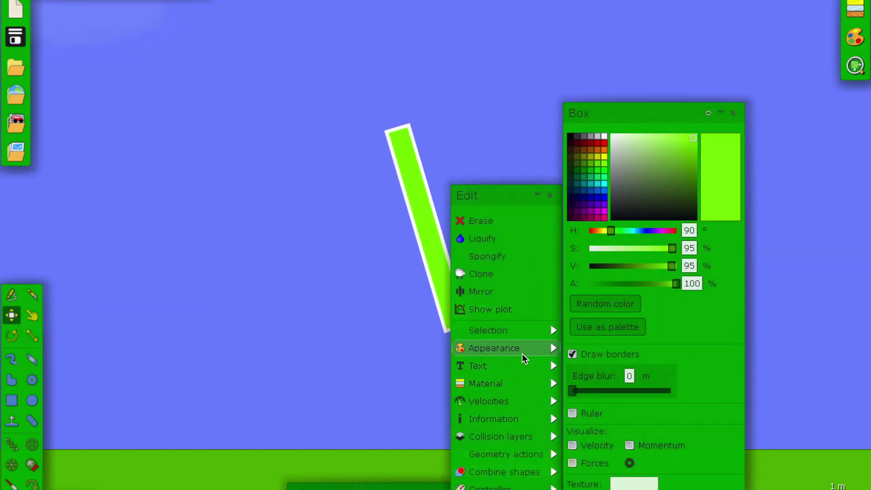
{"action": "left_click", "coordinate": [576, 137]}
{"action": "left_click", "coordinate": [255, 156]}
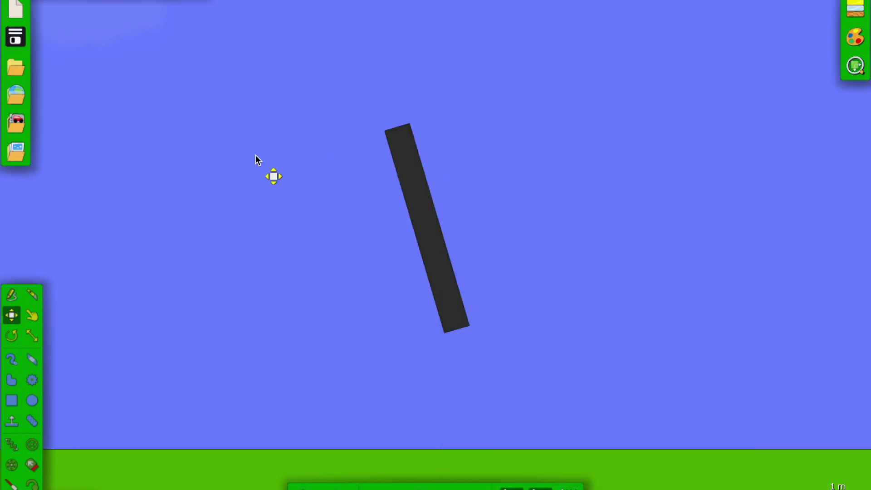
Step: Drag the bar's V value to 0 for pure black and start the simulation
{"action": "left_click", "coordinate": [401, 163]}
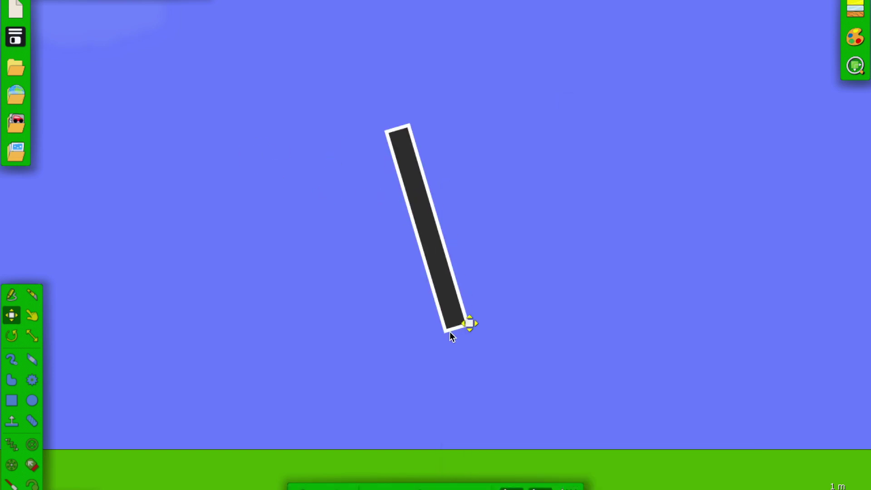
{"action": "right_click", "coordinate": [445, 301]}
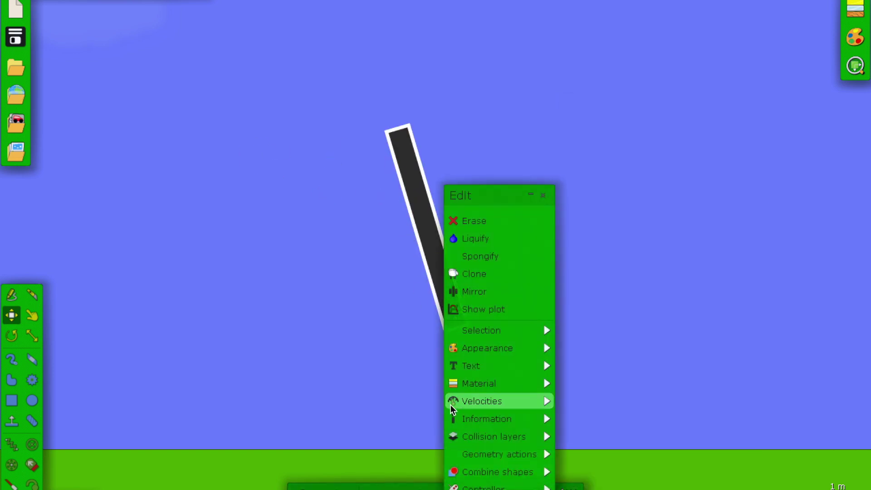
{"action": "mouse_move", "coordinate": [459, 353]}
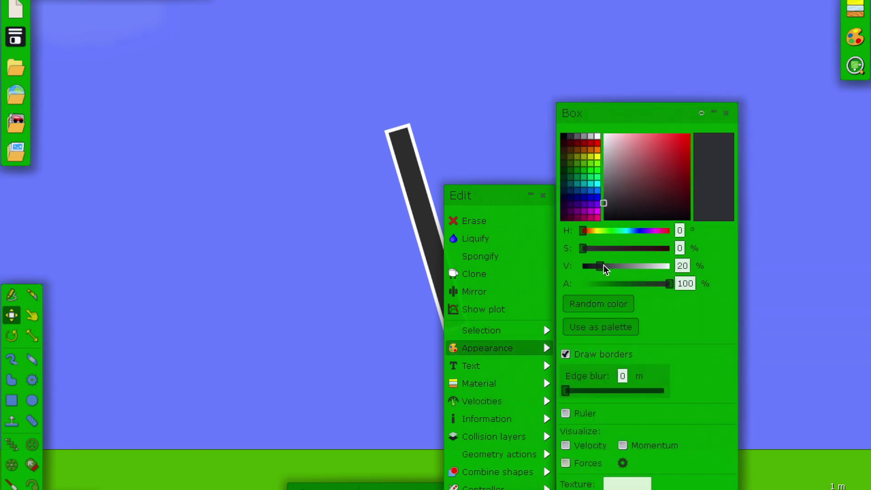
{"action": "left_click_drag", "start_coordinate": [598, 265], "coordinate": [489, 265]}
{"action": "left_click", "coordinate": [298, 250]}
{"action": "key", "text": "space"}
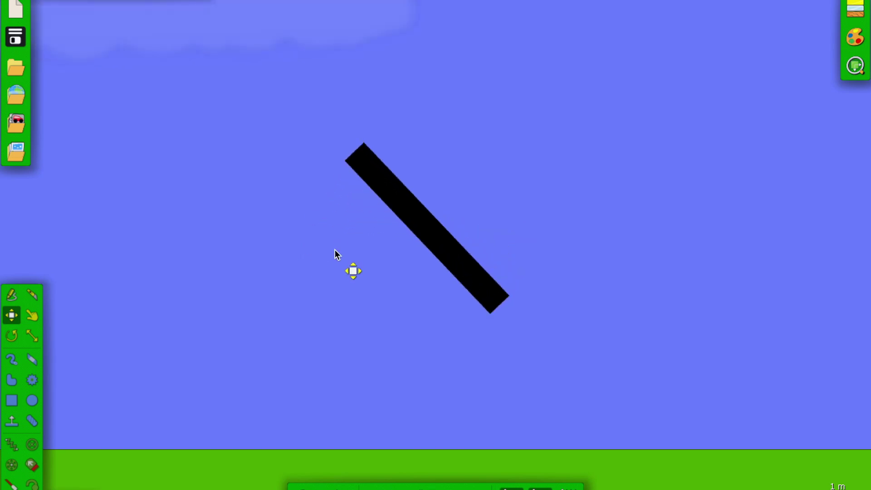
Step: Try the Rotate tool on the black bar, undoing the stray copy and -56.2° turn
{"action": "left_click", "coordinate": [430, 310]}
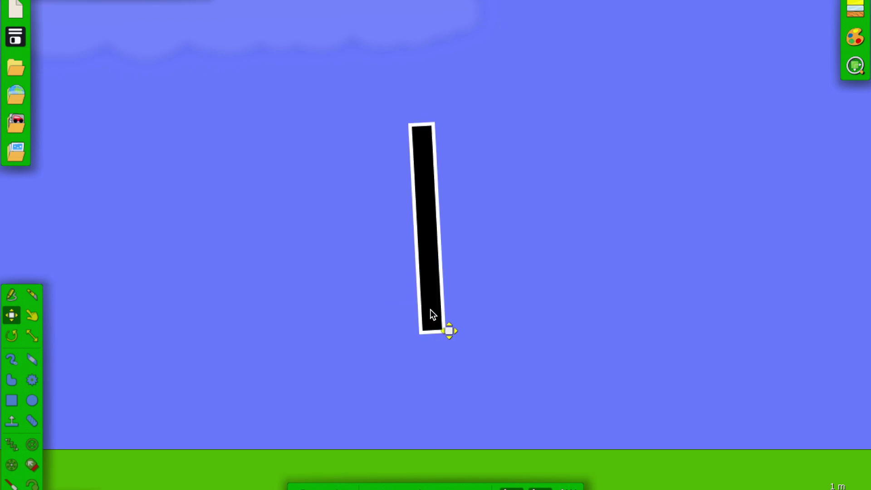
{"action": "key", "text": "Escape"}
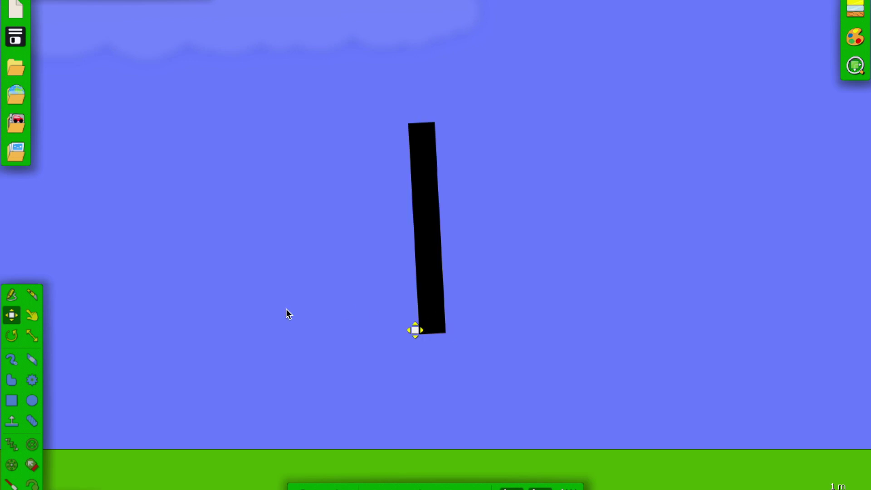
{"action": "left_click", "coordinate": [16, 336]}
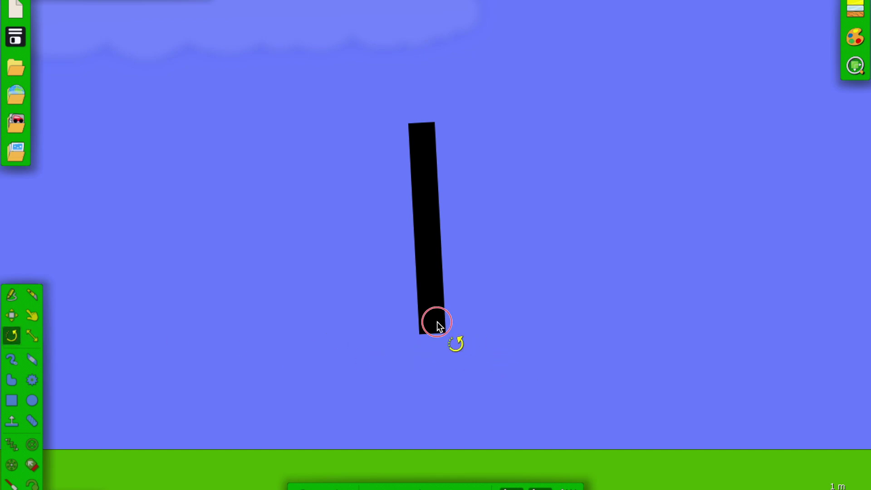
{"action": "left_click_drag", "start_coordinate": [436, 322], "coordinate": [360, 314]}
{"action": "key", "text": "ctrl+z"}
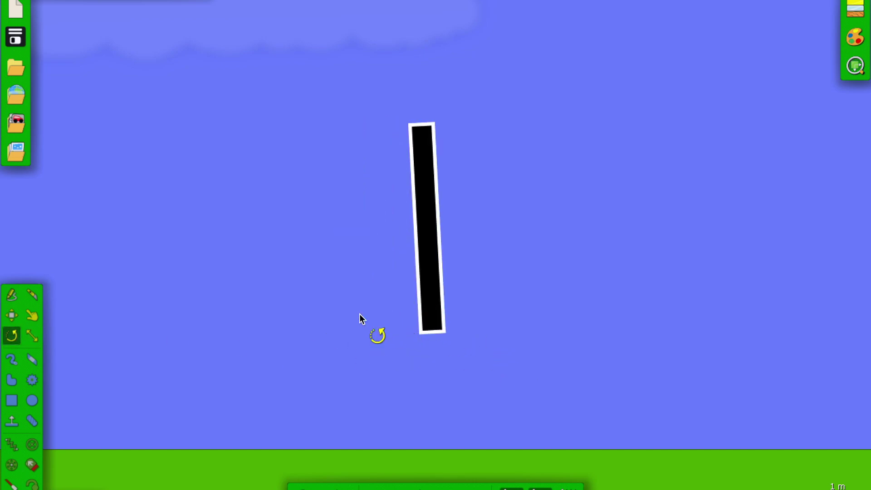
{"action": "left_click_drag", "start_coordinate": [431, 316], "coordinate": [375, 225]}
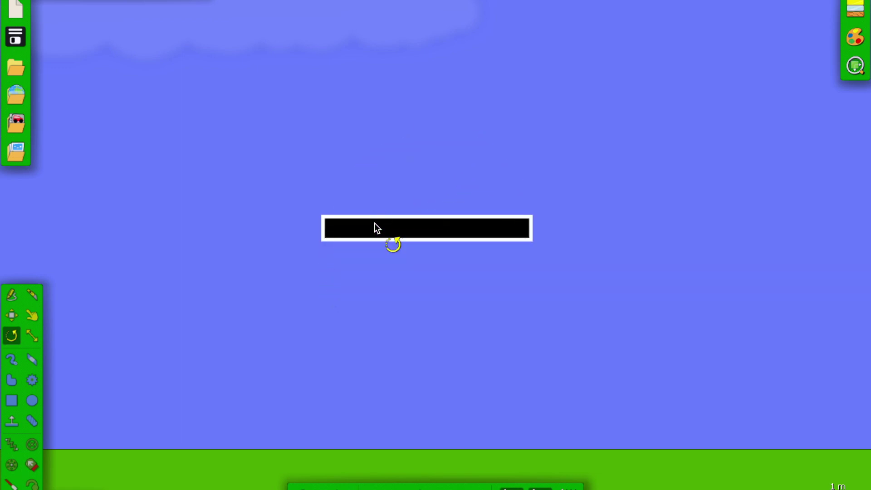
{"action": "key", "text": "ctrl+z"}
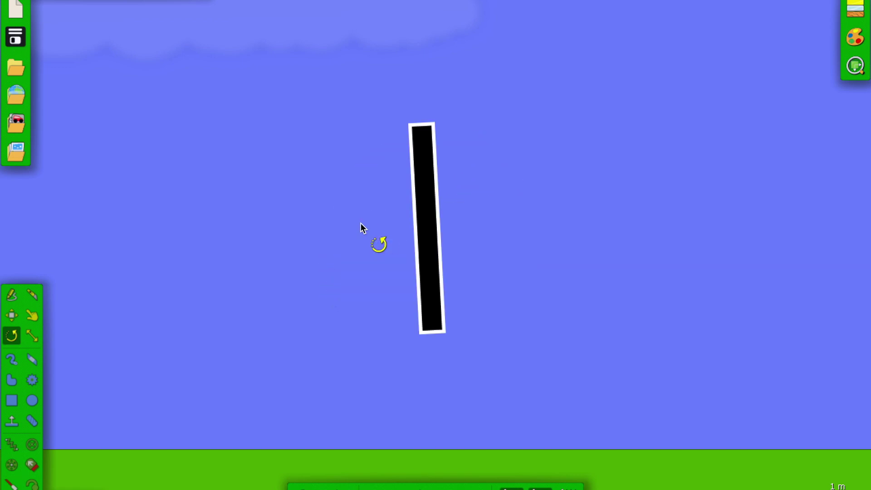
Step: Check the bar's axle motor settings, then clone the bar beside the original
{"action": "left_click_drag", "start_coordinate": [434, 235], "coordinate": [434, 237]}
{"action": "right_click", "coordinate": [434, 235]}
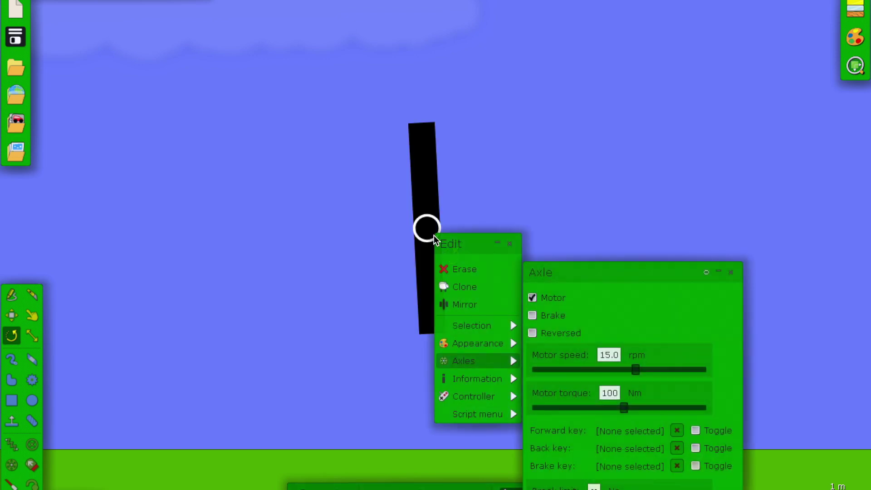
{"action": "left_click", "coordinate": [428, 259]}
{"action": "right_click", "coordinate": [429, 265]}
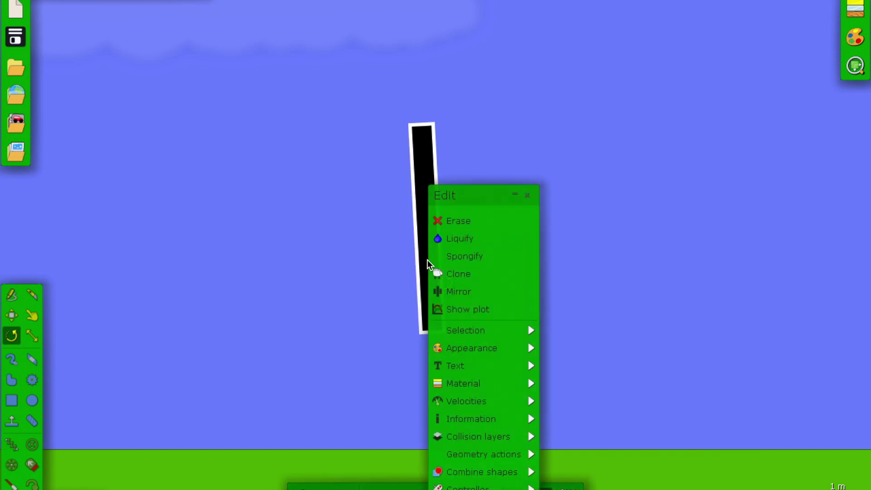
{"action": "left_click", "coordinate": [437, 272]}
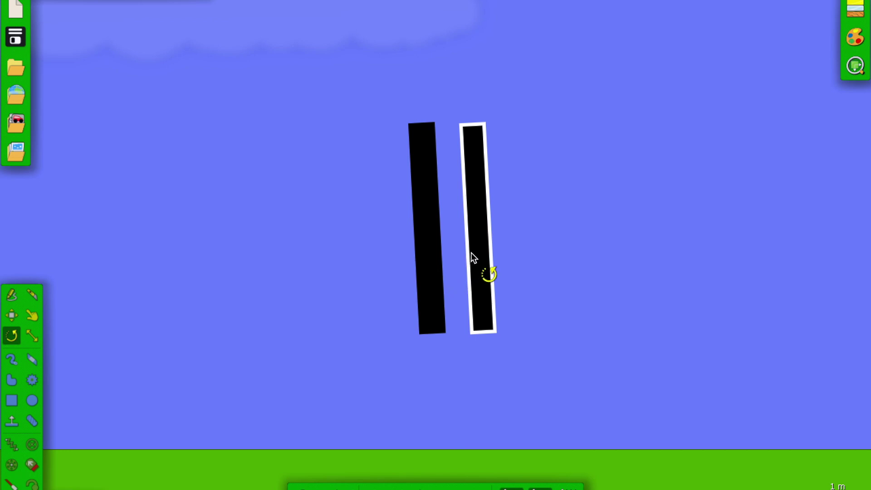
Step: Rotate the copy about -90° to horizontal and centre it across the upright bar
{"action": "left_click_drag", "start_coordinate": [475, 292], "coordinate": [301, 241]}
{"action": "key", "text": "ctrl+z"}
{"action": "left_click_drag", "start_coordinate": [467, 290], "coordinate": [298, 255]}
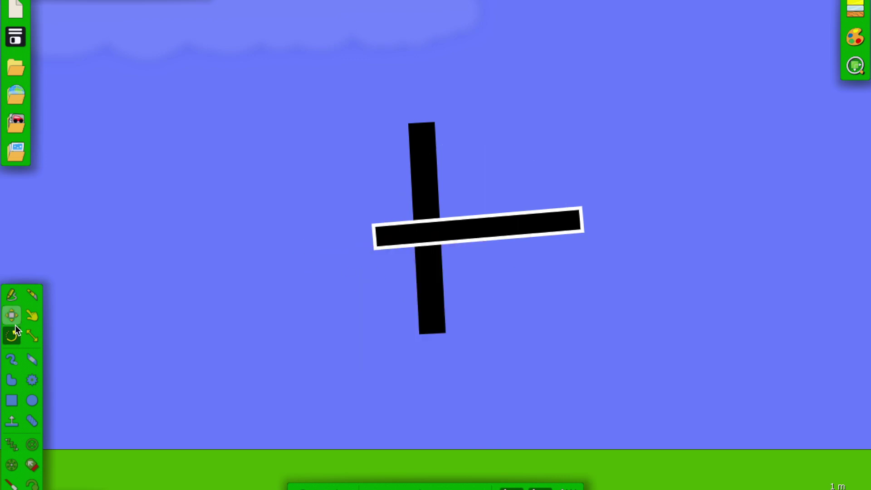
{"action": "left_click_drag", "start_coordinate": [452, 232], "coordinate": [402, 226]}
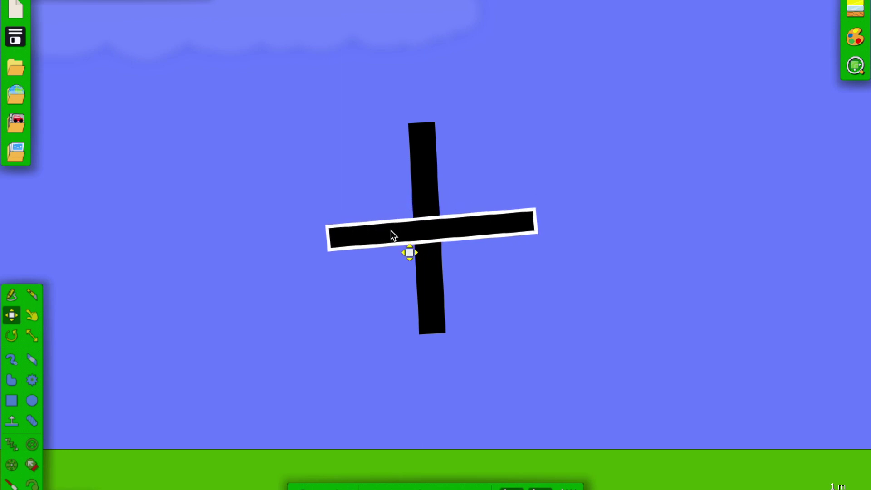
{"action": "right_click", "coordinate": [391, 230]}
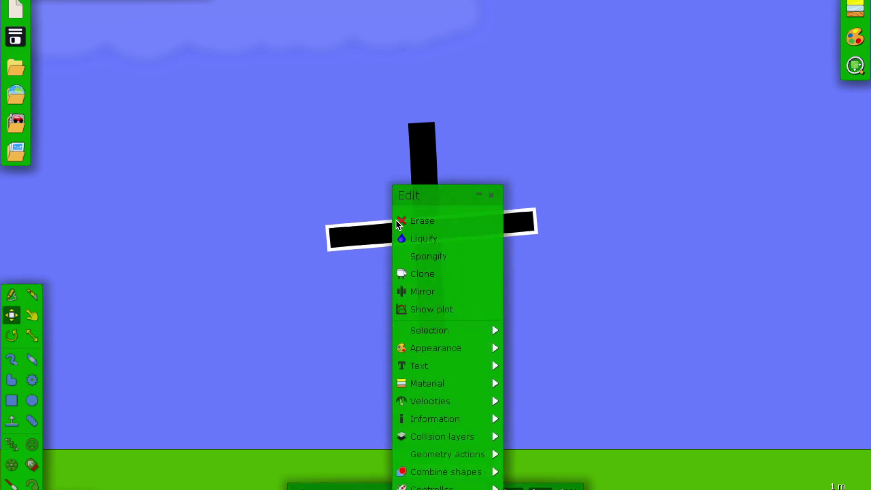
{"action": "mouse_move", "coordinate": [413, 363]}
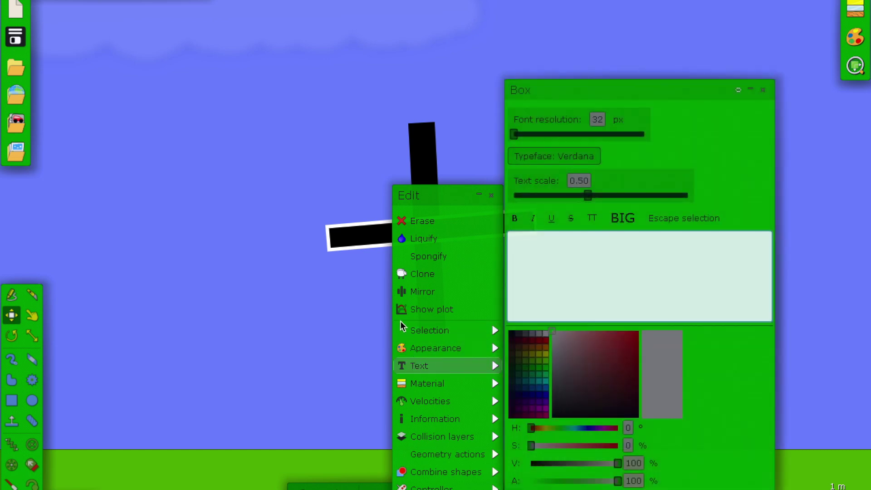
{"action": "left_click", "coordinate": [308, 189]}
{"action": "key", "text": "Delete"}
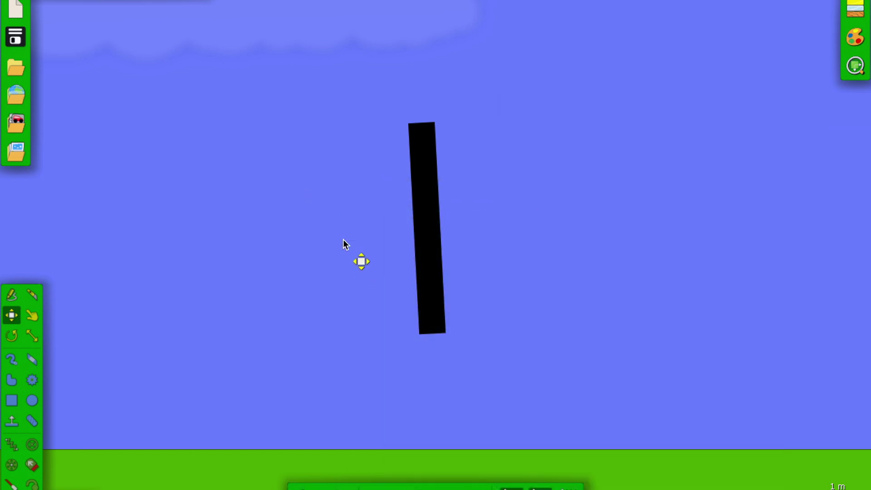
{"action": "left_click", "coordinate": [431, 143]}
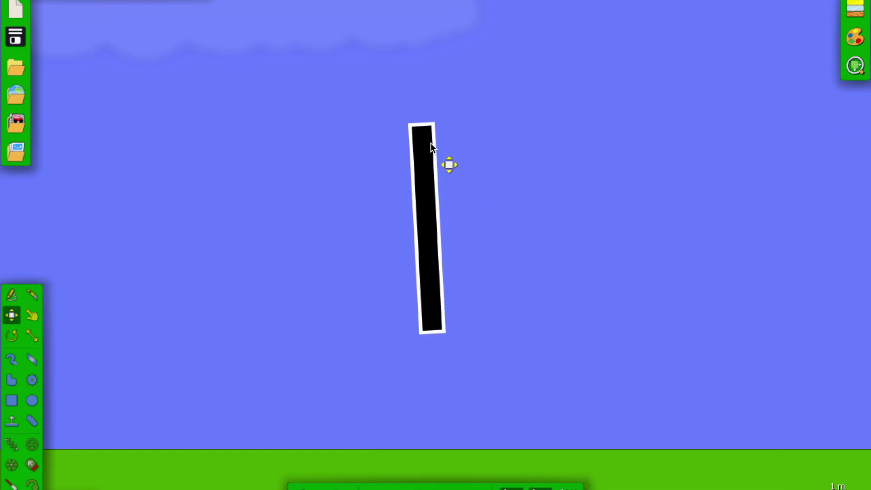
{"action": "left_click", "coordinate": [14, 335]}
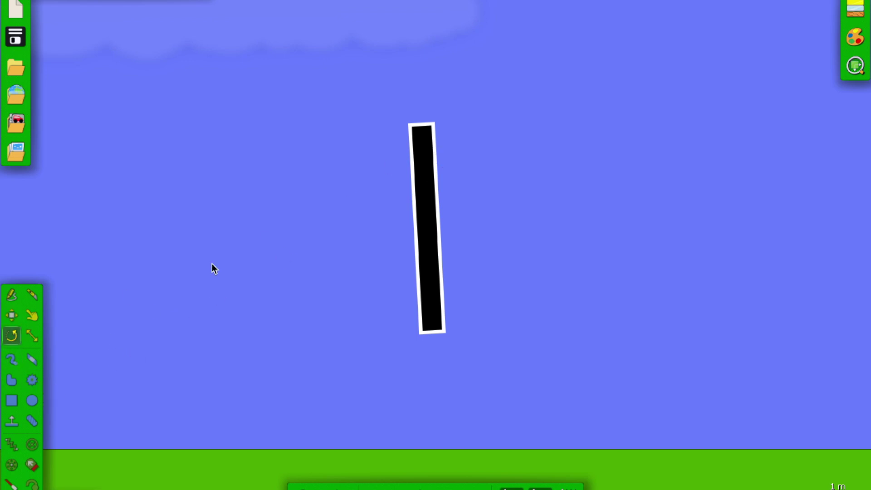
{"action": "left_click_drag", "start_coordinate": [418, 156], "coordinate": [347, 155]}
{"action": "left_click_drag", "start_coordinate": [414, 227], "coordinate": [414, 227]}
{"action": "key", "text": "ctrl+z"}
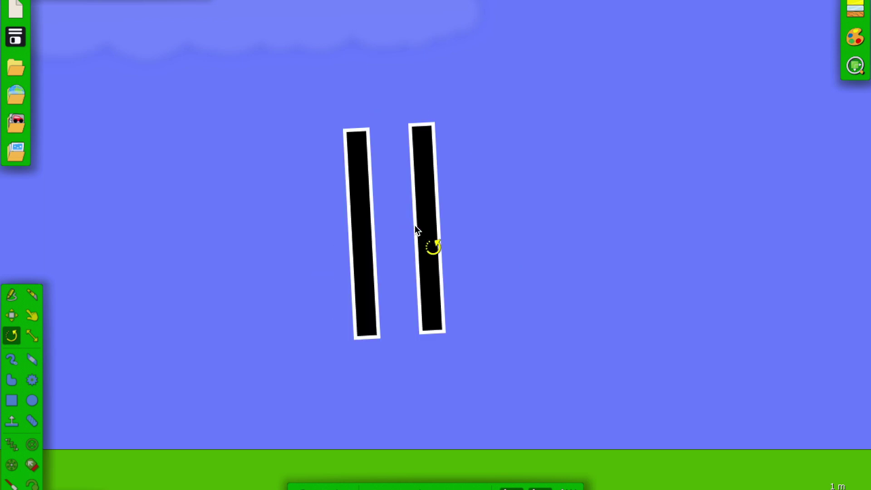
{"action": "left_click", "coordinate": [11, 315]}
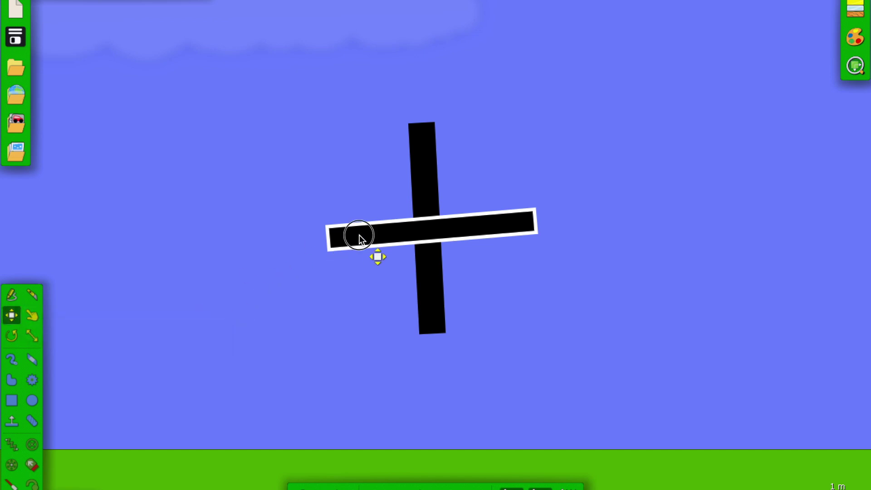
{"action": "left_click_drag", "start_coordinate": [360, 235], "coordinate": [355, 235]}
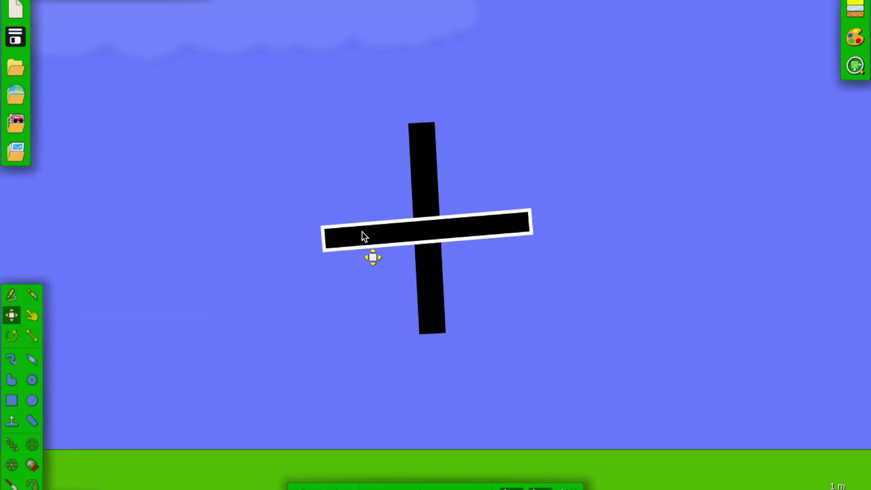
Step: Select both bars and group them, then test-run and rewind the simulation
{"action": "left_click", "coordinate": [421, 140]}
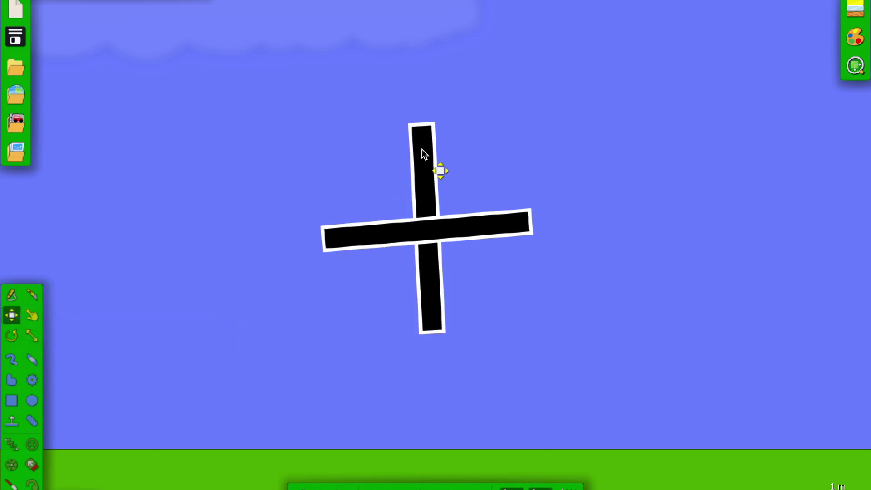
{"action": "right_click", "coordinate": [422, 150]}
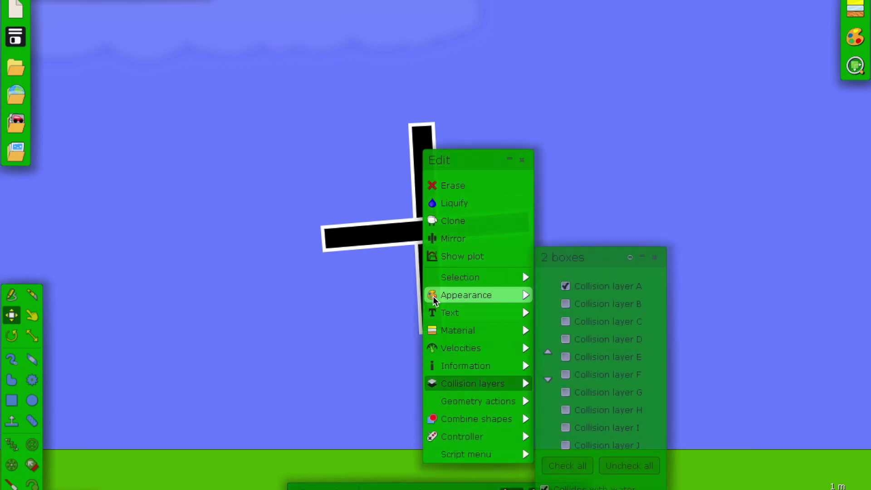
{"action": "mouse_move", "coordinate": [440, 280]}
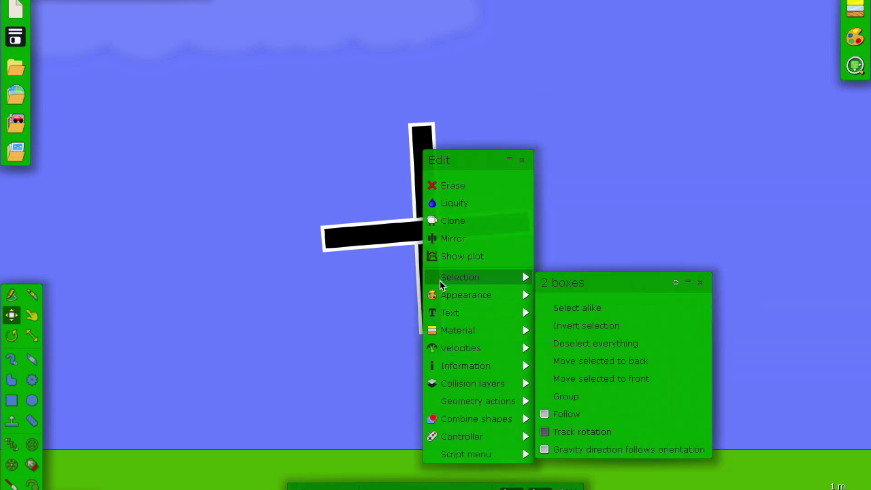
{"action": "left_click", "coordinate": [565, 397]}
{"action": "key", "text": "space"}
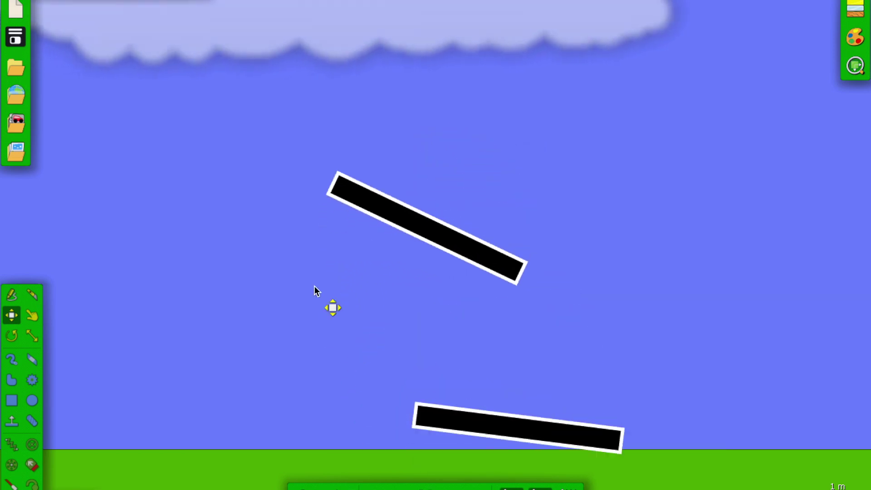
{"action": "key", "text": "ctrl+z"}
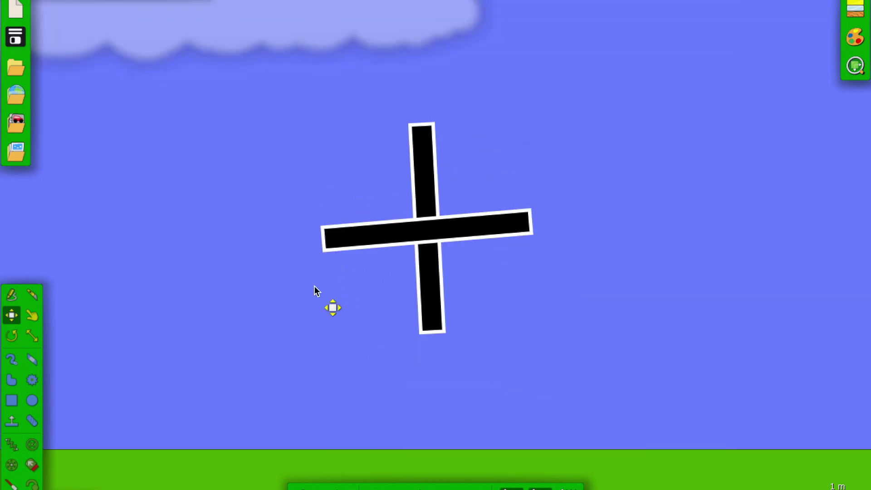
Step: Glue the two bars together into one piece via Geometry actions
{"action": "right_click", "coordinate": [351, 238]}
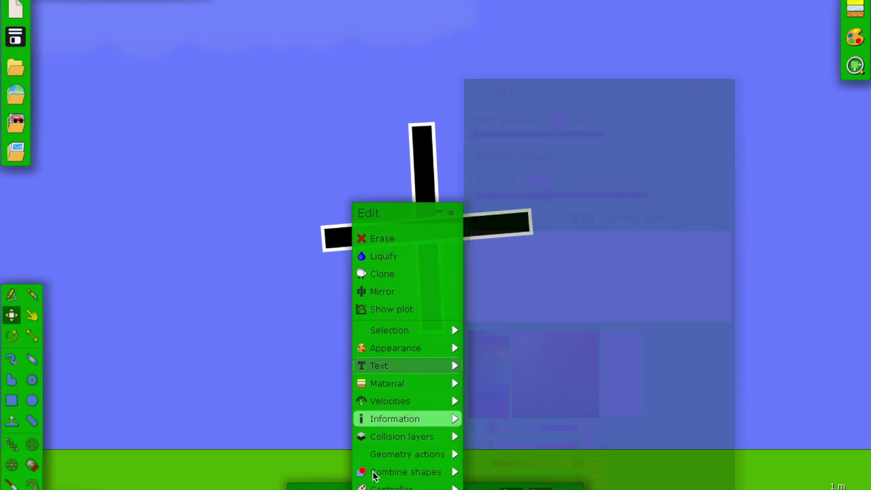
{"action": "mouse_move", "coordinate": [371, 456]}
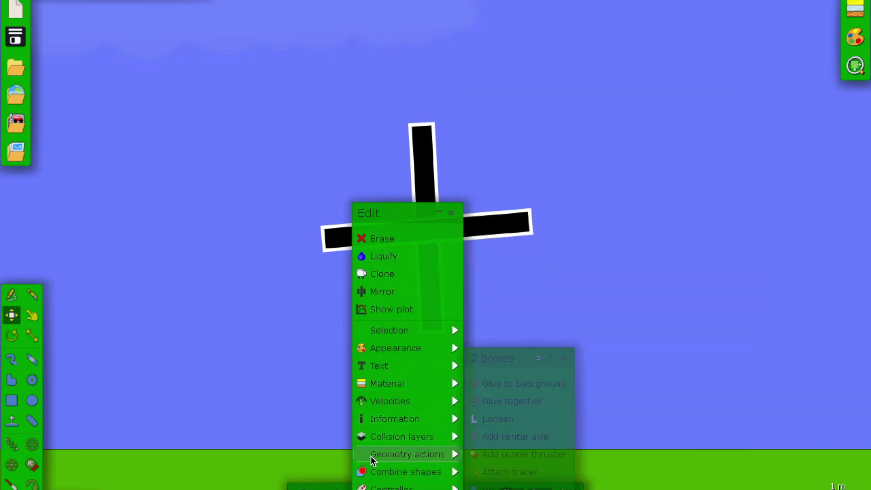
{"action": "left_click", "coordinate": [494, 399]}
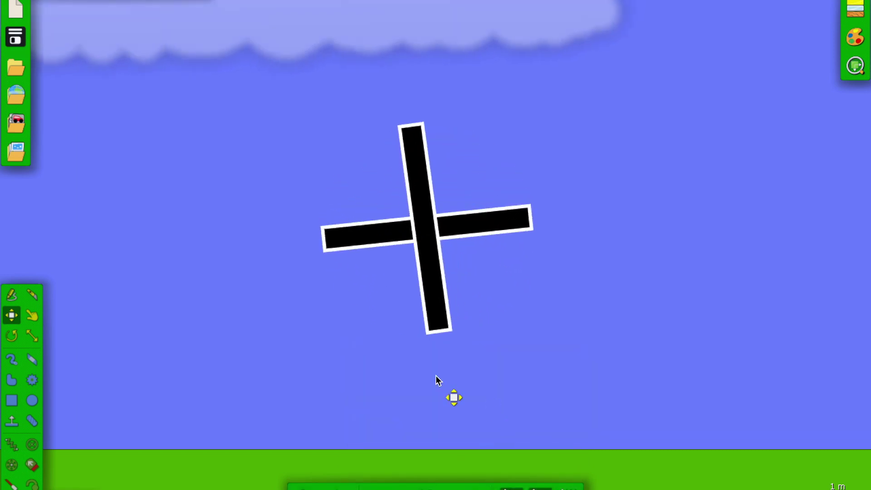
Step: Box-select the cross with the Move tool and drag it down nearer the ground
{"action": "left_click", "coordinate": [380, 425]}
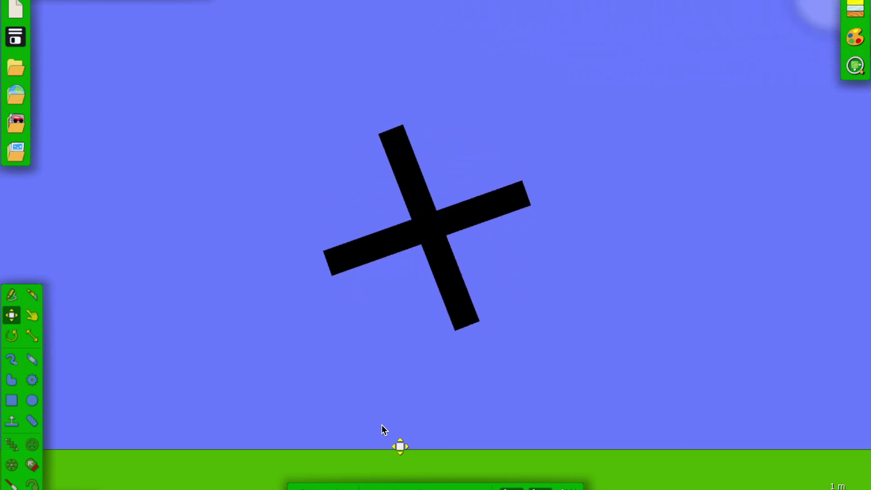
{"action": "left_click", "coordinate": [11, 400]}
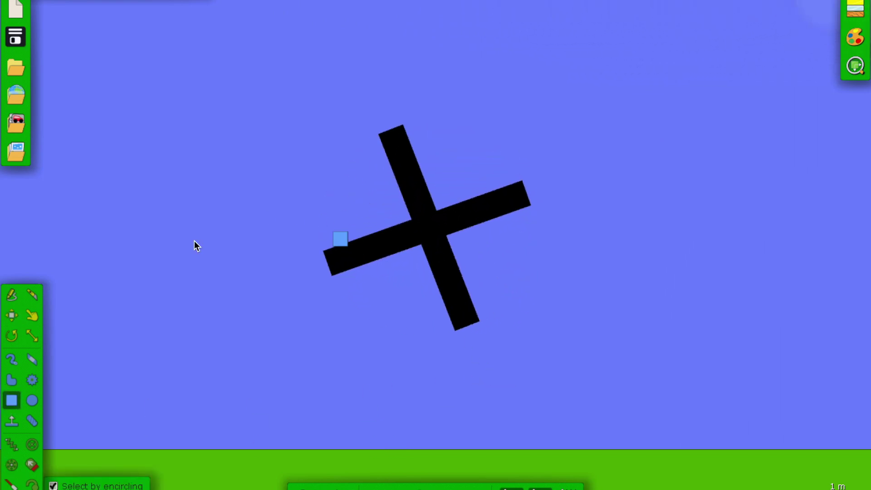
{"action": "left_click", "coordinate": [12, 315]}
{"action": "left_click_drag", "start_coordinate": [570, 103], "coordinate": [342, 317]}
{"action": "left_click_drag", "start_coordinate": [364, 248], "coordinate": [363, 346]}
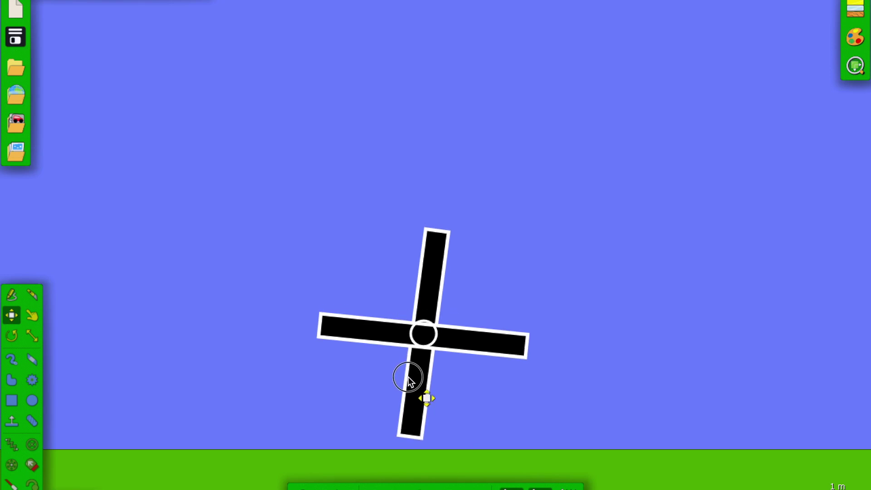
Step: Drop the coloured-balls phunlet from the Phunlets library onto the spinning cross
{"action": "left_click", "coordinate": [16, 121]}
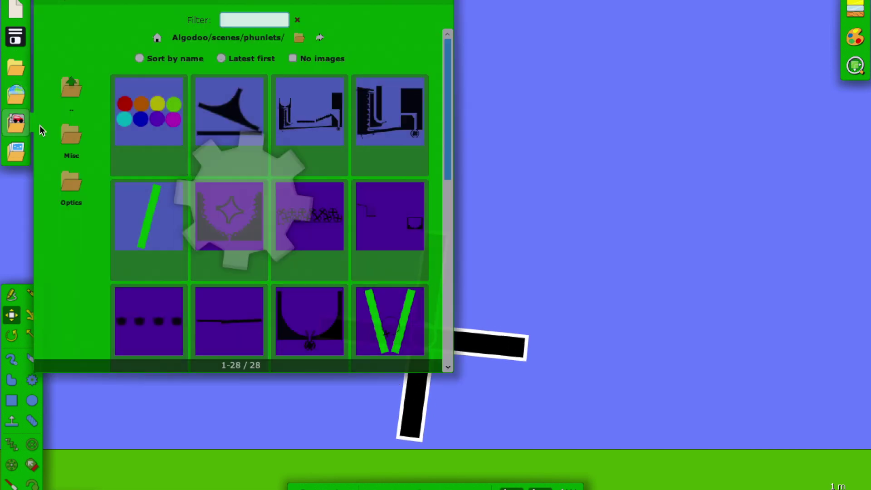
{"action": "left_click", "coordinate": [152, 127]}
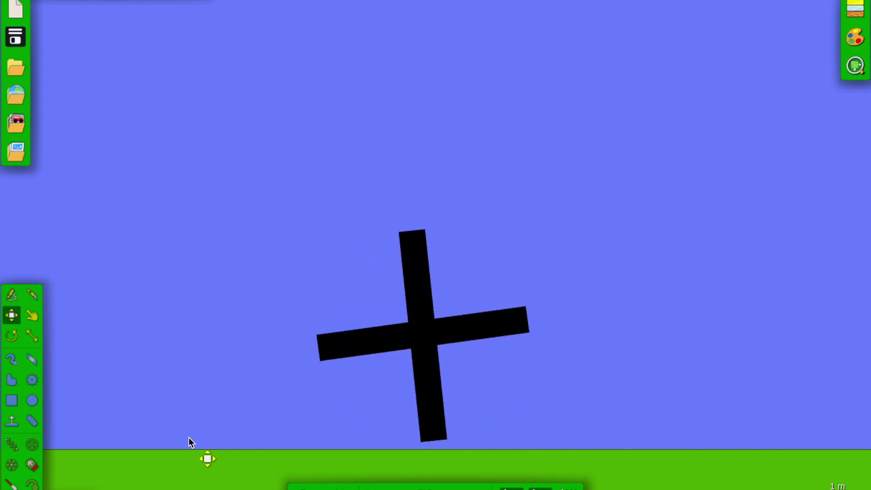
{"action": "key", "text": "super+Tab"}
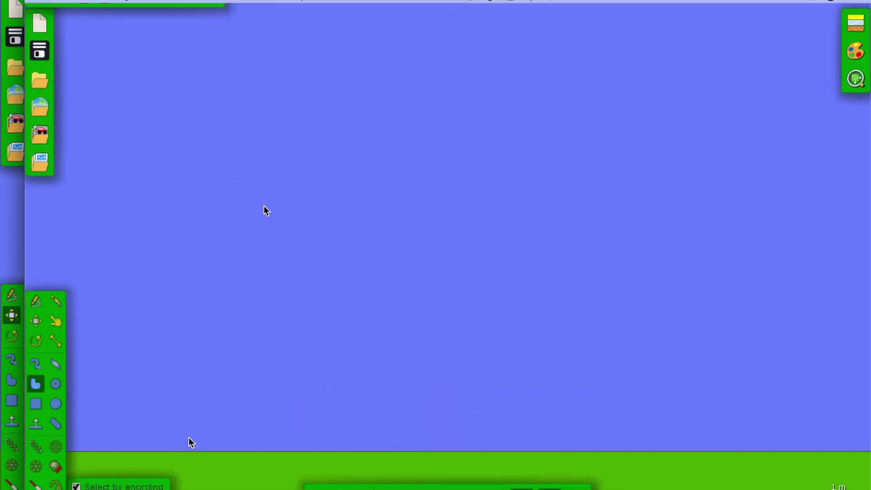